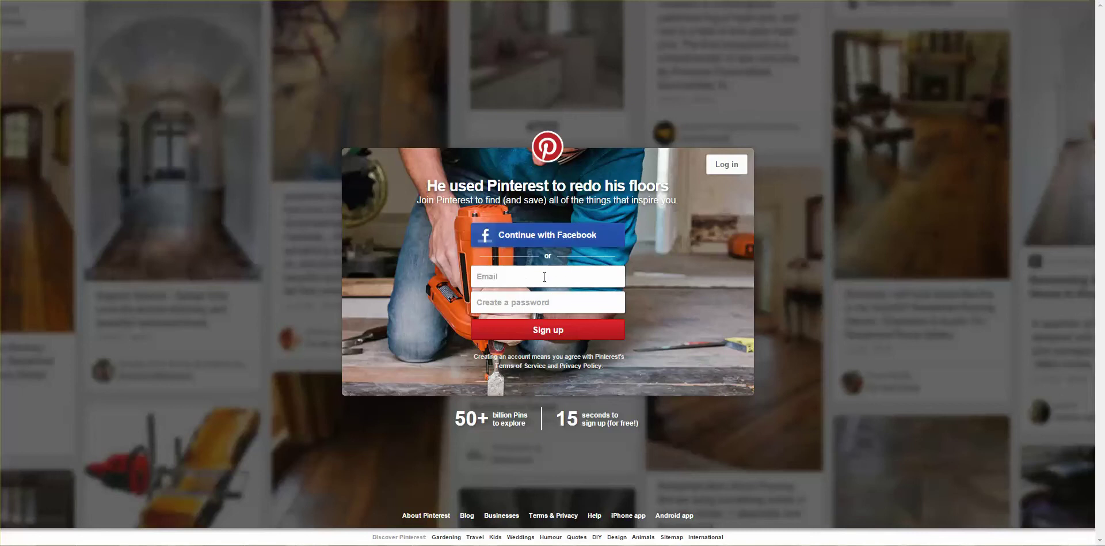
# Switch to the browser window showing the signed-in Pinterest profile and look over its boards.
pyautogui.moveTo(97, 541)
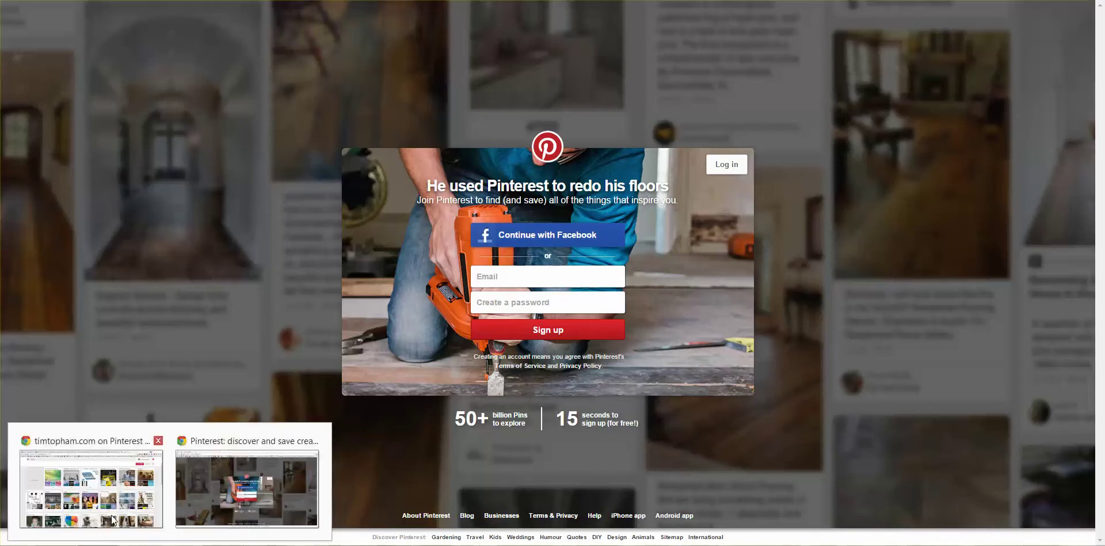
pyautogui.click(86, 481)
pyautogui.scroll(2, 932, 394)
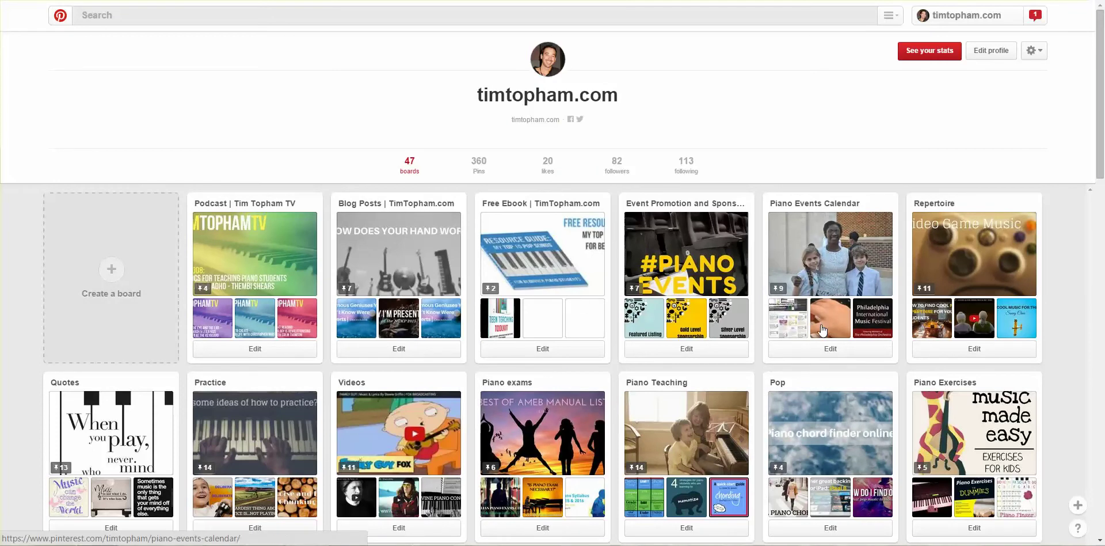
pyautogui.scroll(-1, 872, 327)
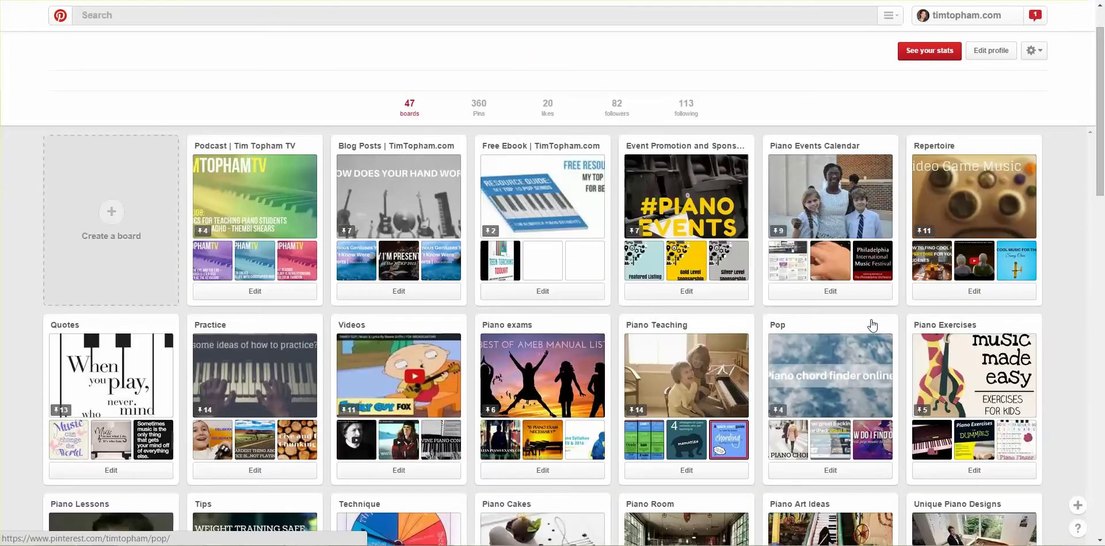
pyautogui.scroll(-1, 872, 327)
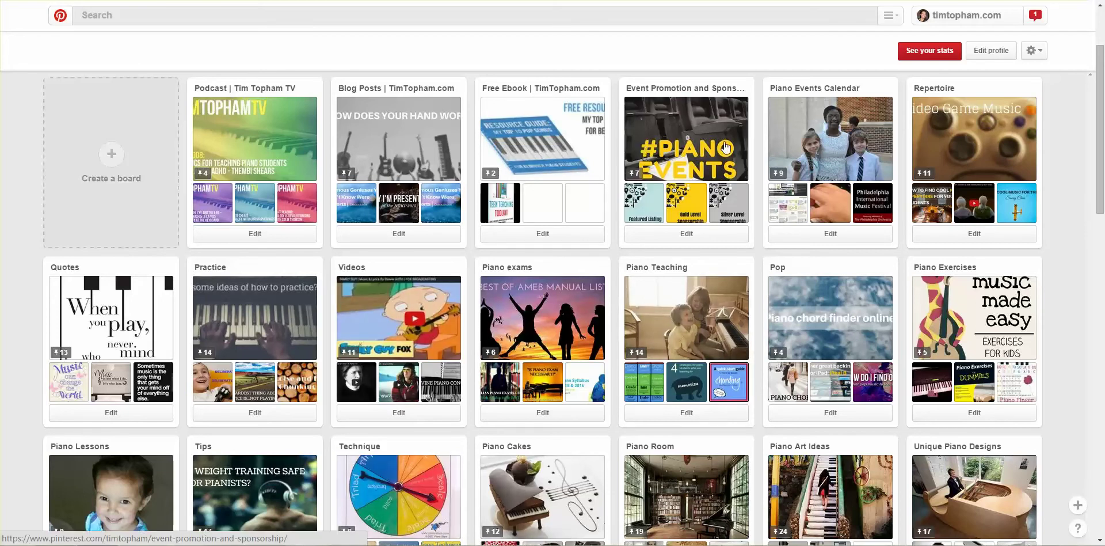
# Open the Practice board from the profile and look through its pins.
pyautogui.click(342, 316)
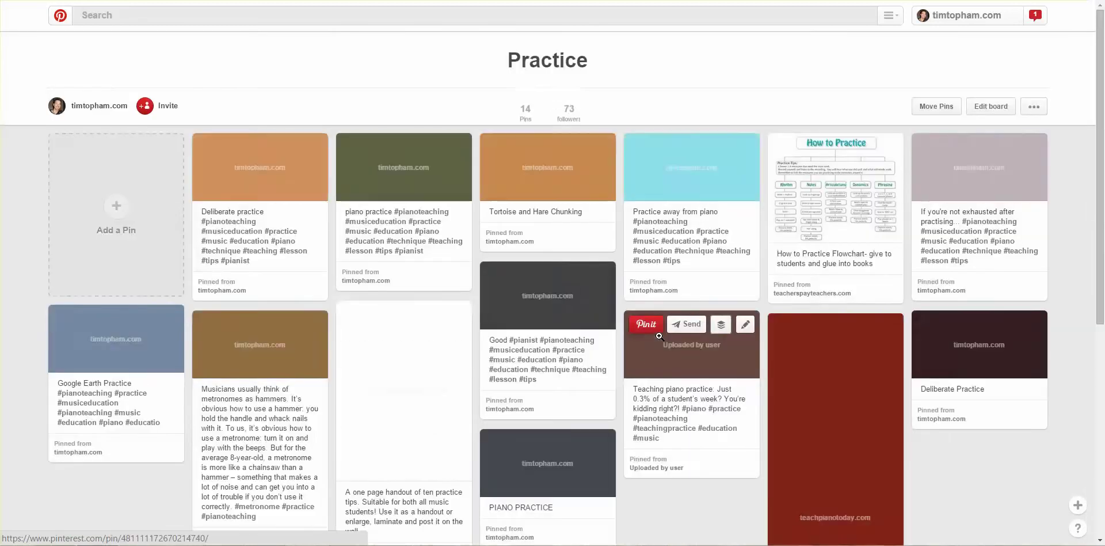
pyautogui.scroll(-1, 694, 396)
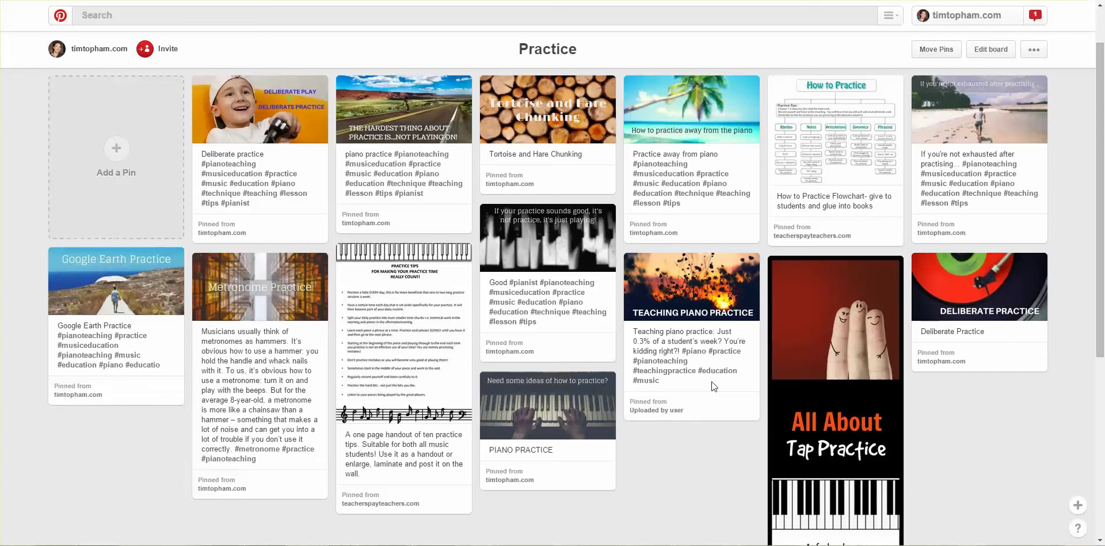
pyautogui.scroll(1, 711, 381)
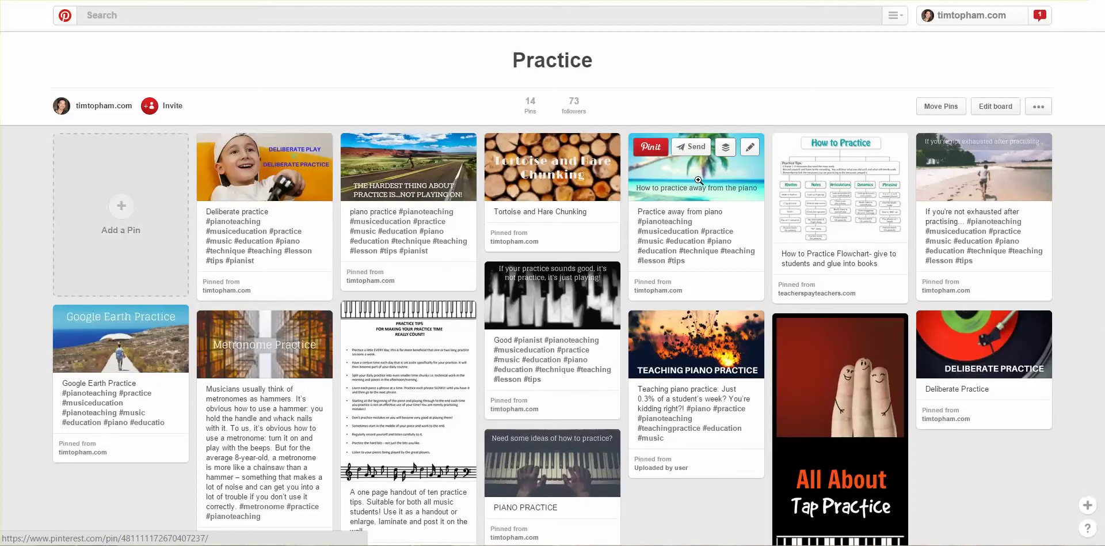
# View the "How to practice away from the piano" pin and the source article it links to.
pyautogui.click(702, 178)
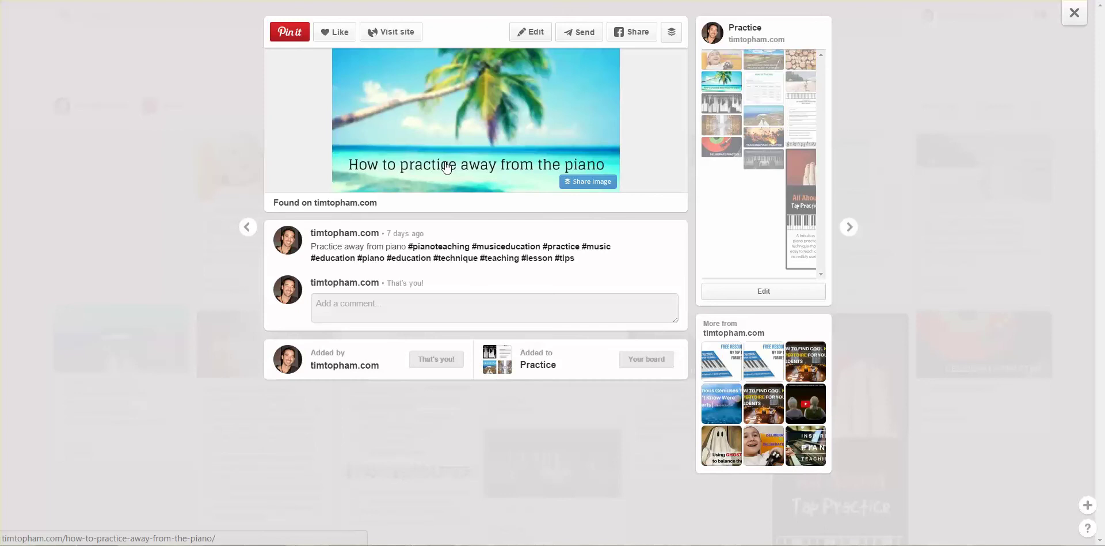
pyautogui.click(330, 205)
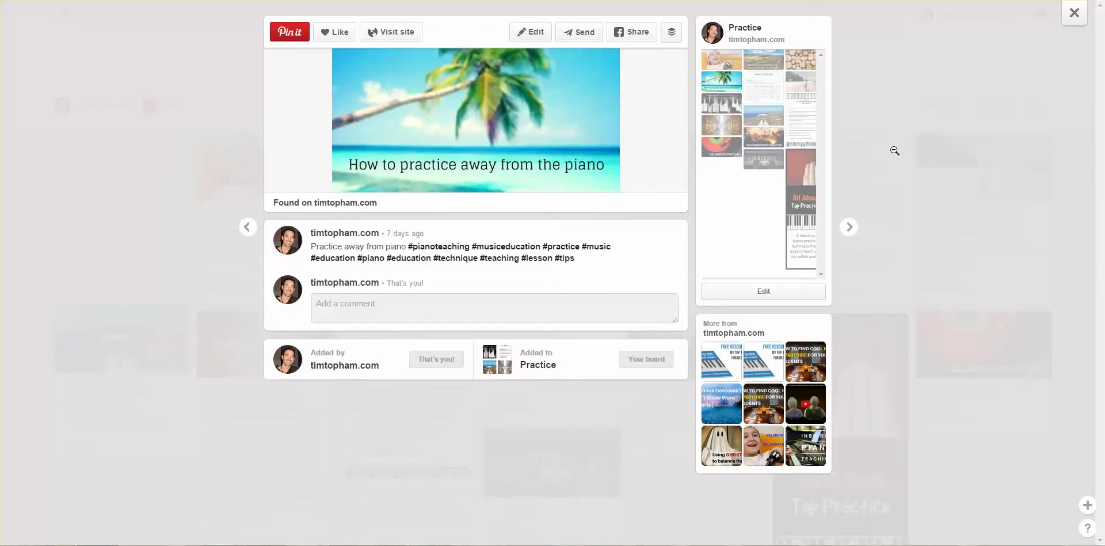
pyautogui.click(1075, 13)
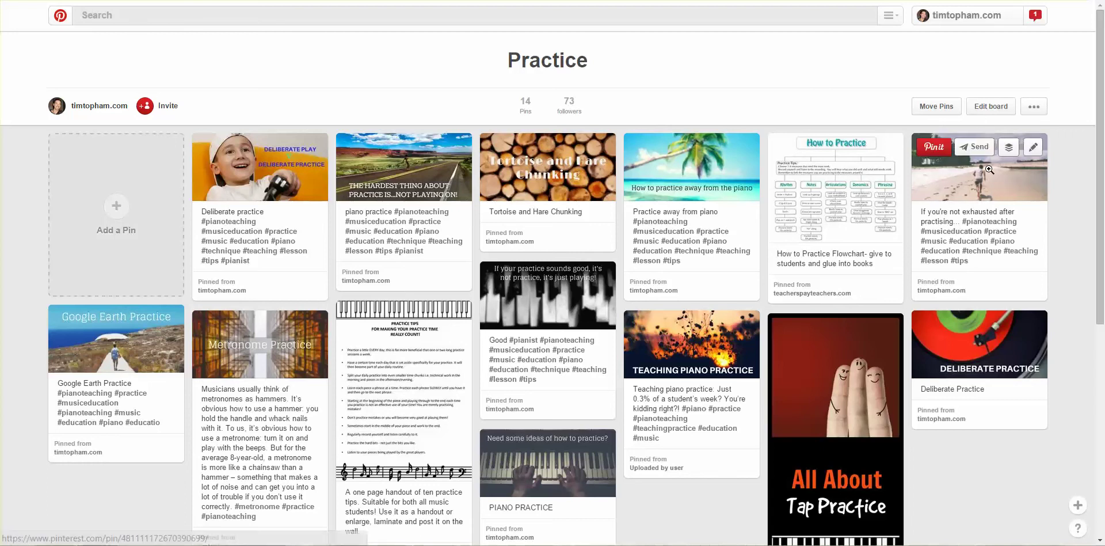
pyautogui.click(500, 1)
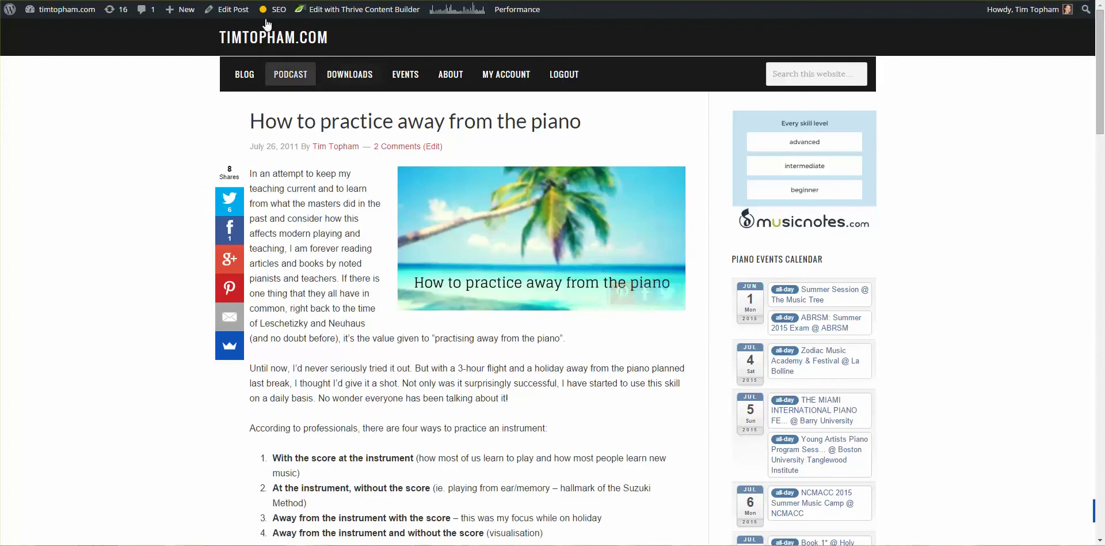
# Search the web for "teach piano today" and open the Teach Piano Today website.
pyautogui.hotkey('ctrl', 'l')
pyautogui.write('teach piano toda')
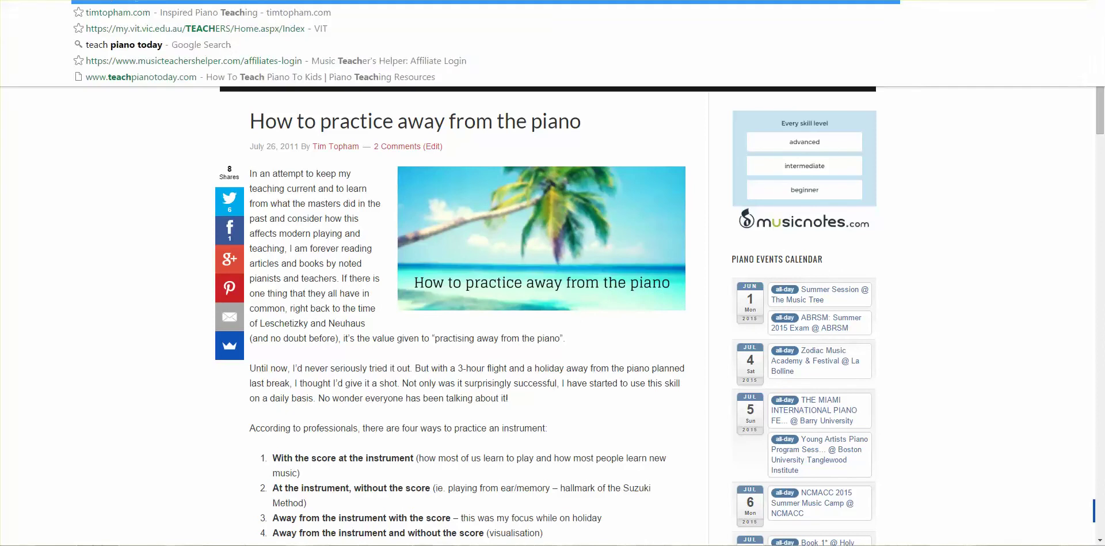
pyautogui.write('y')
pyautogui.press('Return')
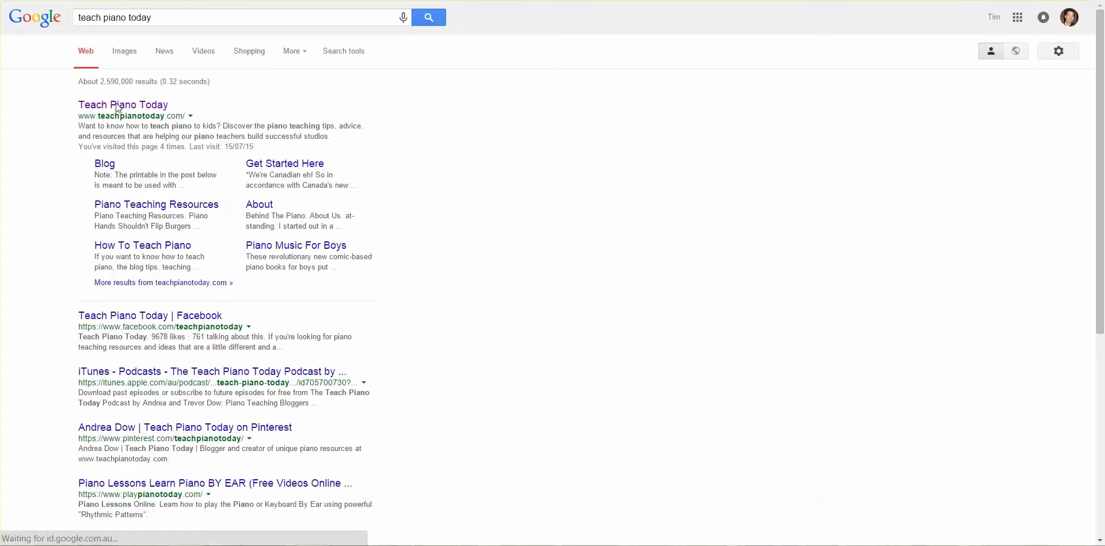
pyautogui.click(123, 111)
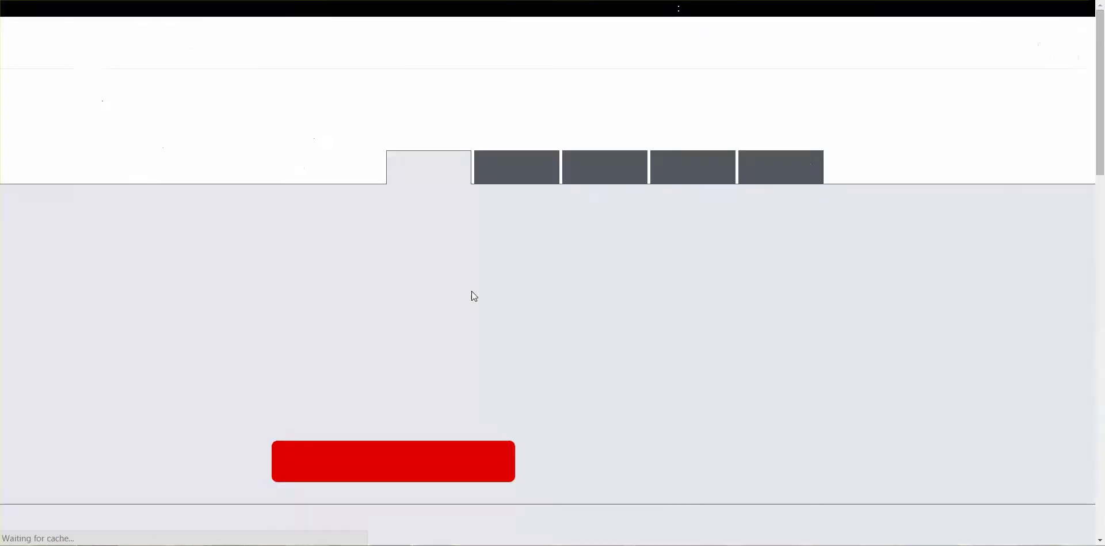
pyautogui.scroll(-2, 529, 259)
pyautogui.scroll(2, 532, 260)
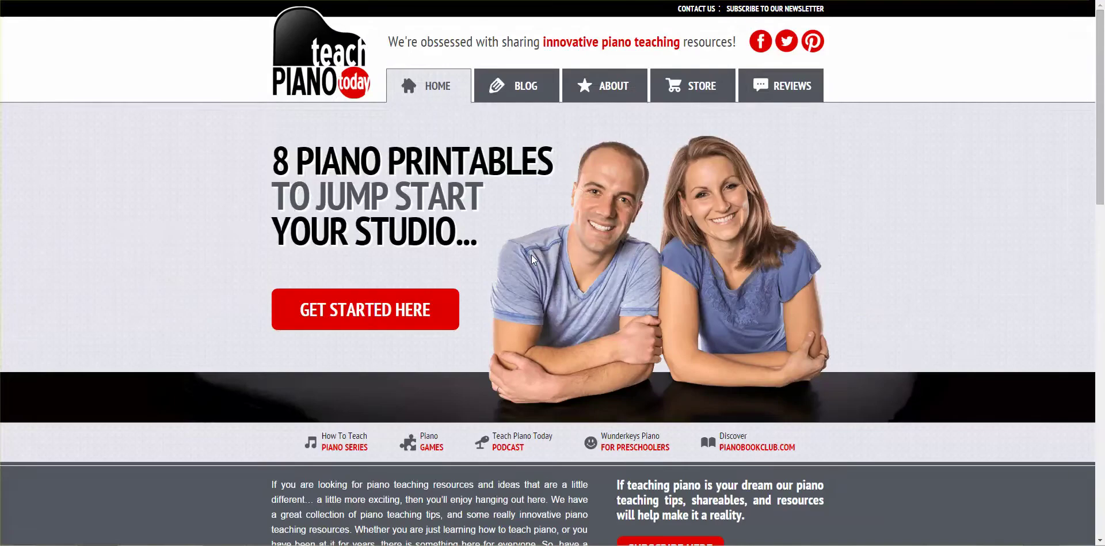
# Open the site's blog and view the post on the expansion pack printable, as far as the Tinker composing image.
pyautogui.click(517, 89)
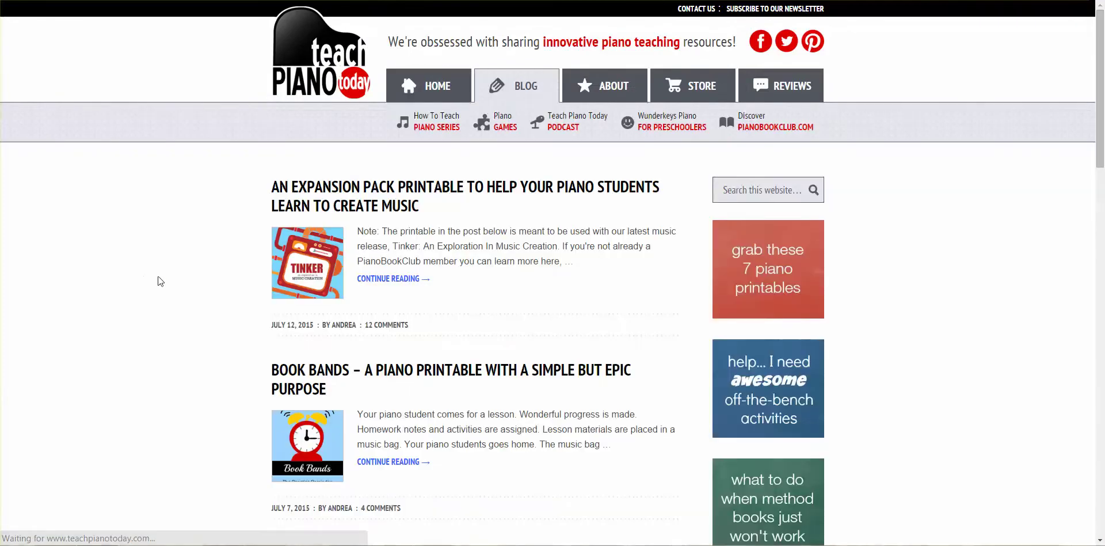
pyautogui.scroll(-1, 160, 281)
pyautogui.click(414, 140)
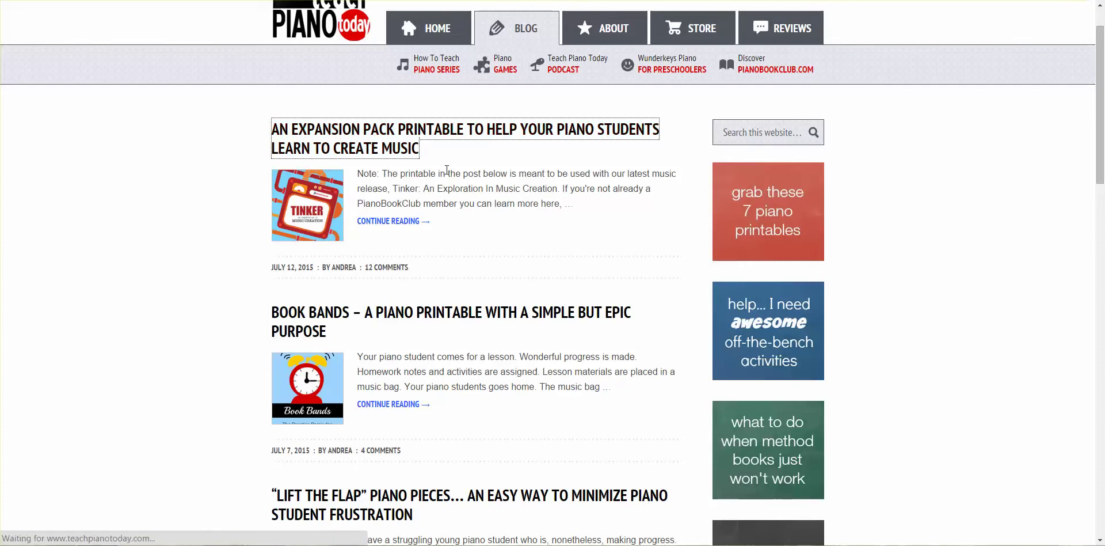
pyautogui.scroll(-2, 153, 282)
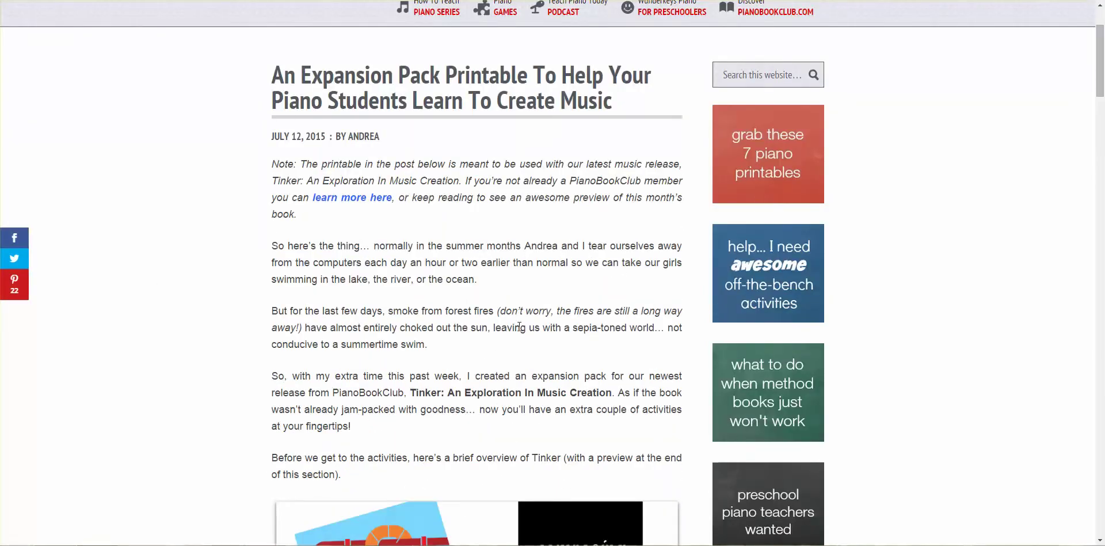
pyautogui.scroll(-4, 519, 327)
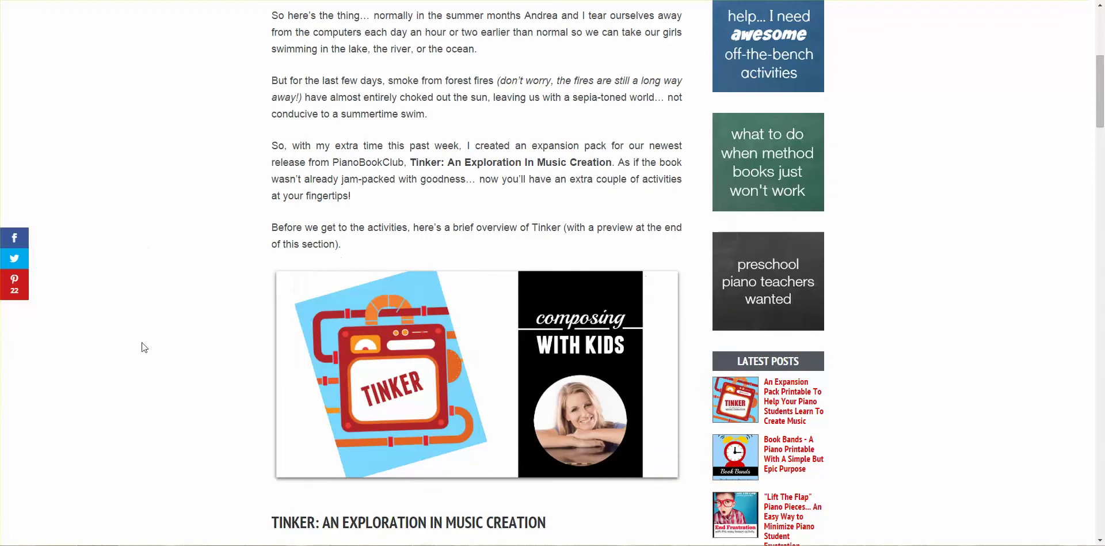
pyautogui.scroll(-4, 202, 251)
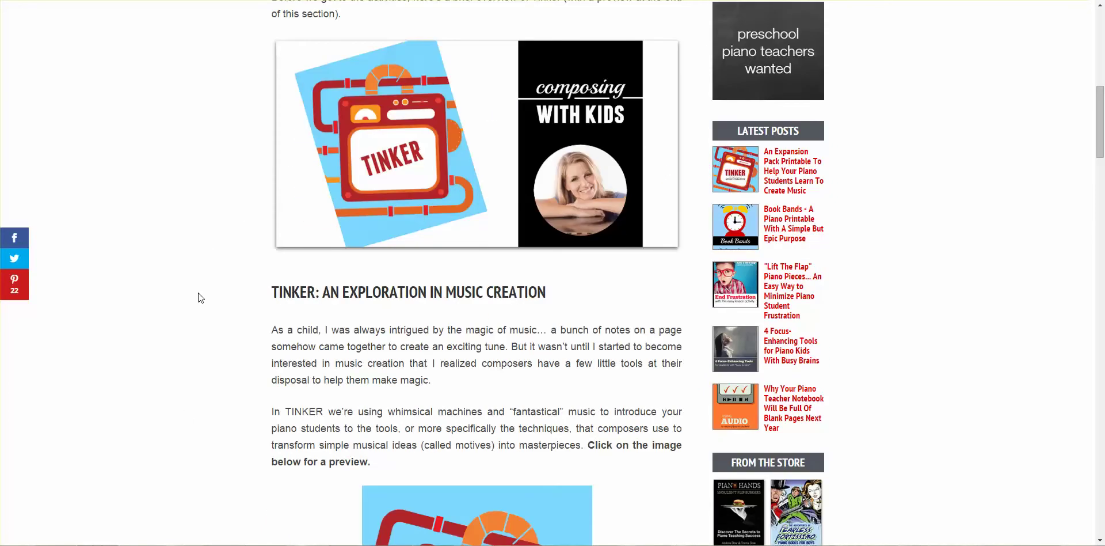
pyautogui.scroll(1, 214, 301)
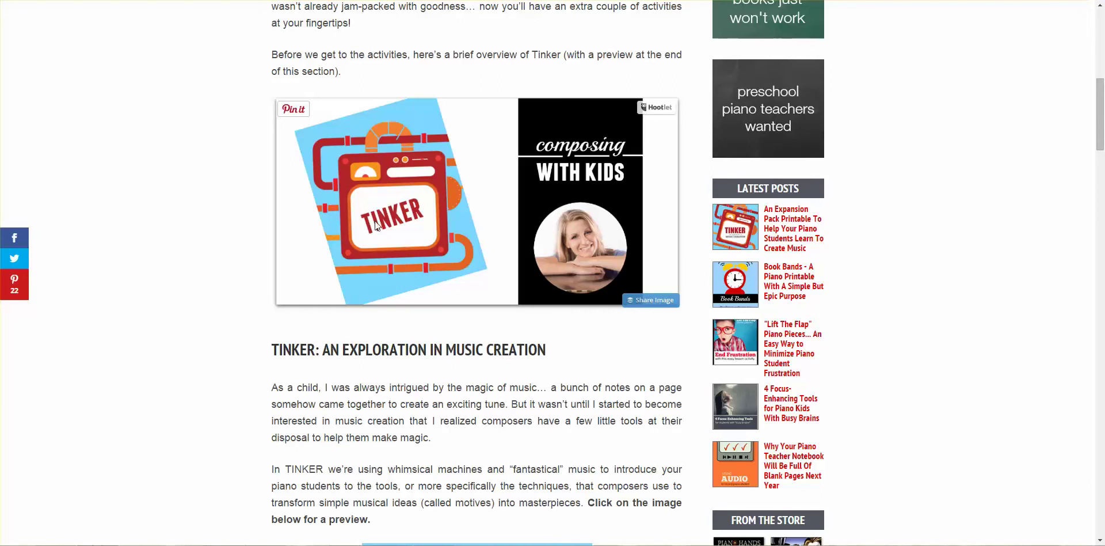
# Start pinning the Tinker blog post image, browse the available boards, and leave without saving the pin.
pyautogui.click(294, 109)
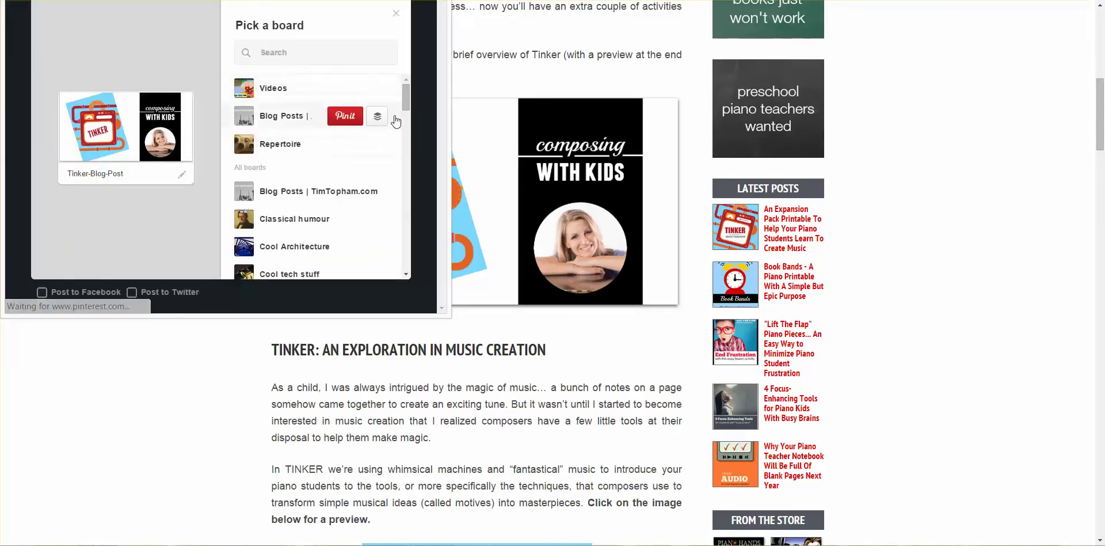
pyautogui.scroll(-5, 403, 121)
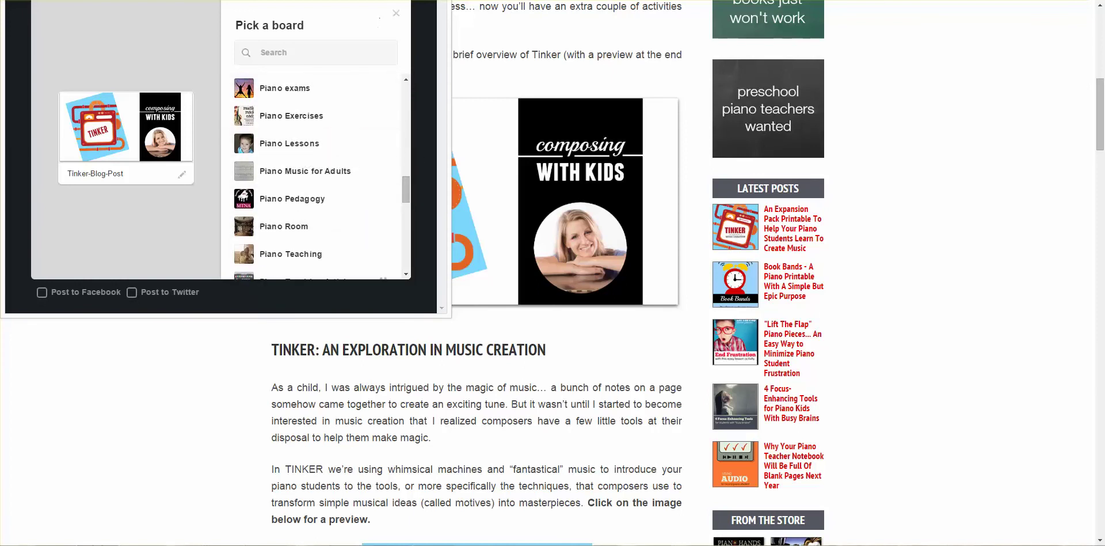
pyautogui.click(440, 0)
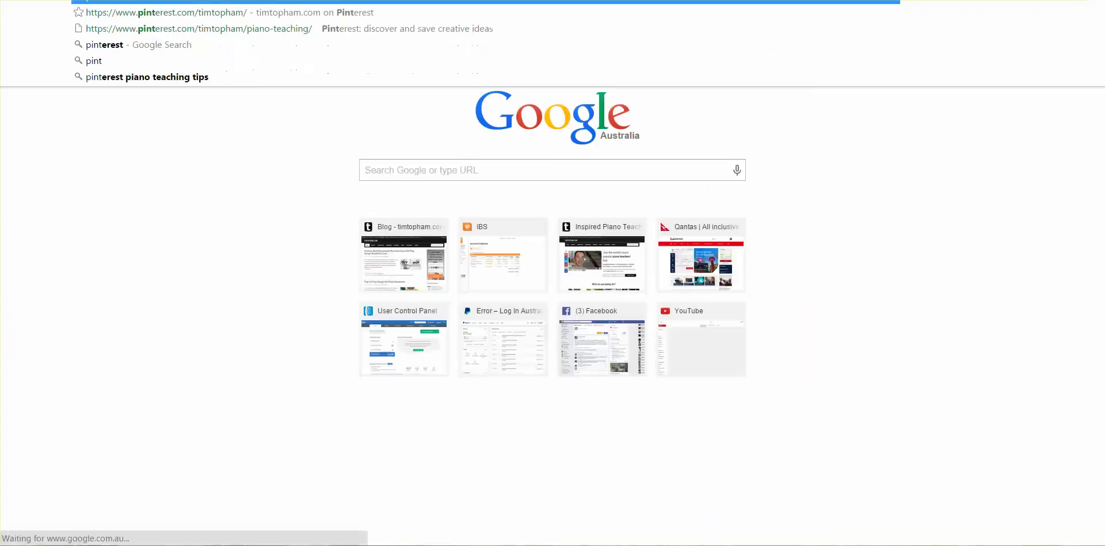
# Search the web for "pinterest browser button".
pyautogui.write('erest brows')
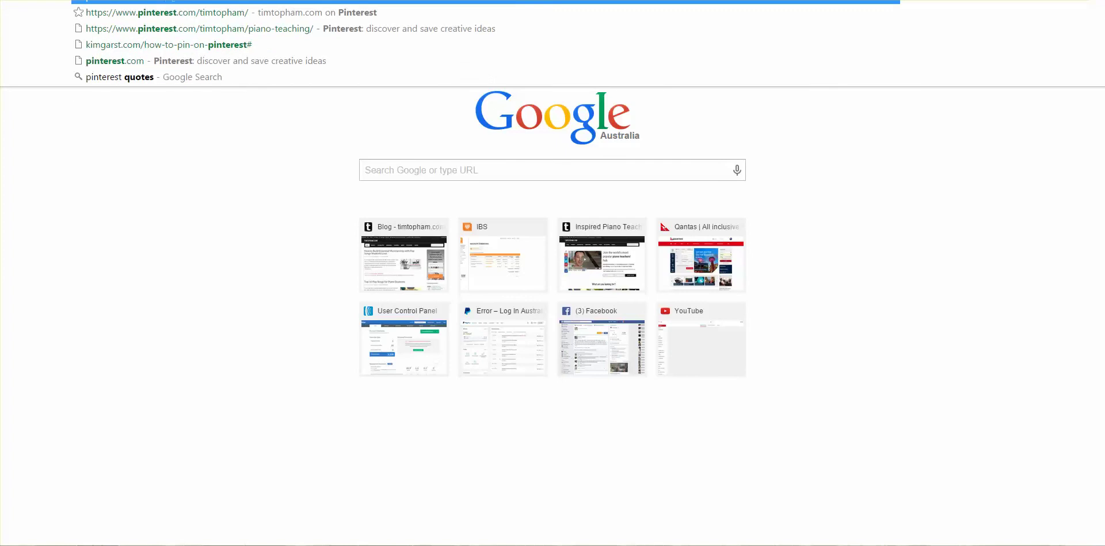
pyautogui.write('er button')
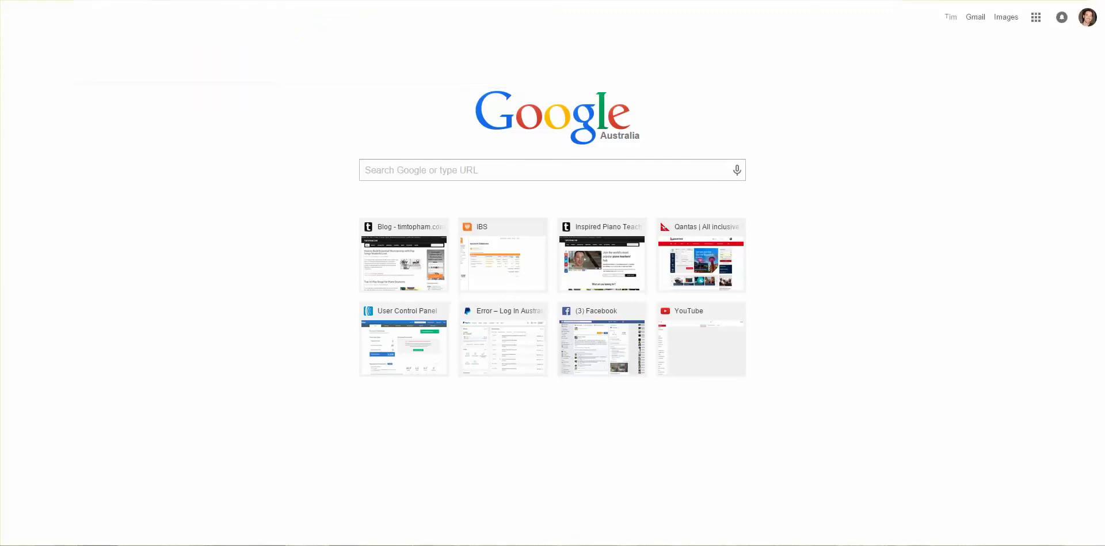
pyautogui.press('Return')
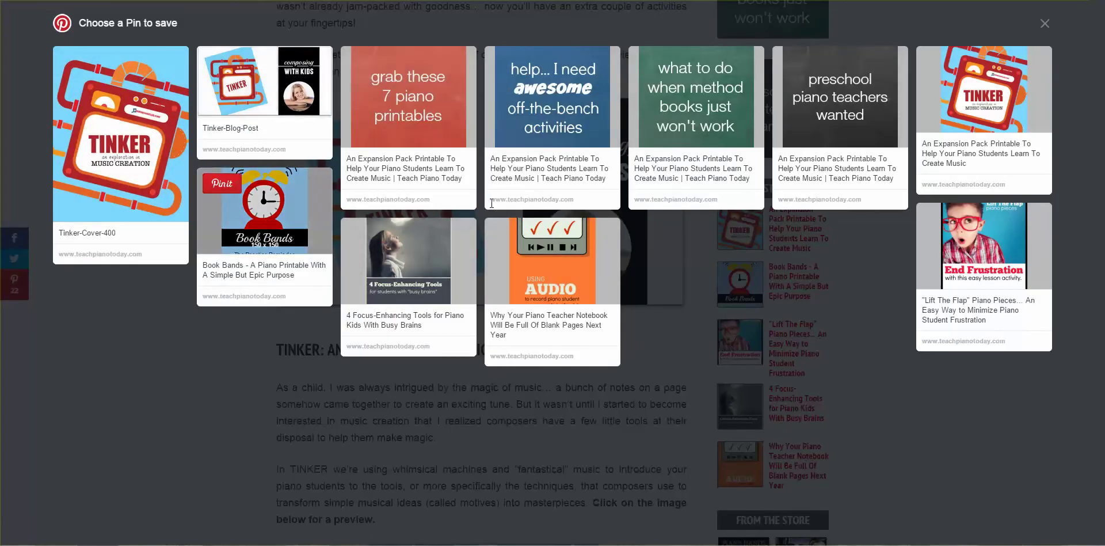
# Dismiss the pin chooser, return to the Pinterest profile, and open the Repertoire board.
pyautogui.click(1043, 23)
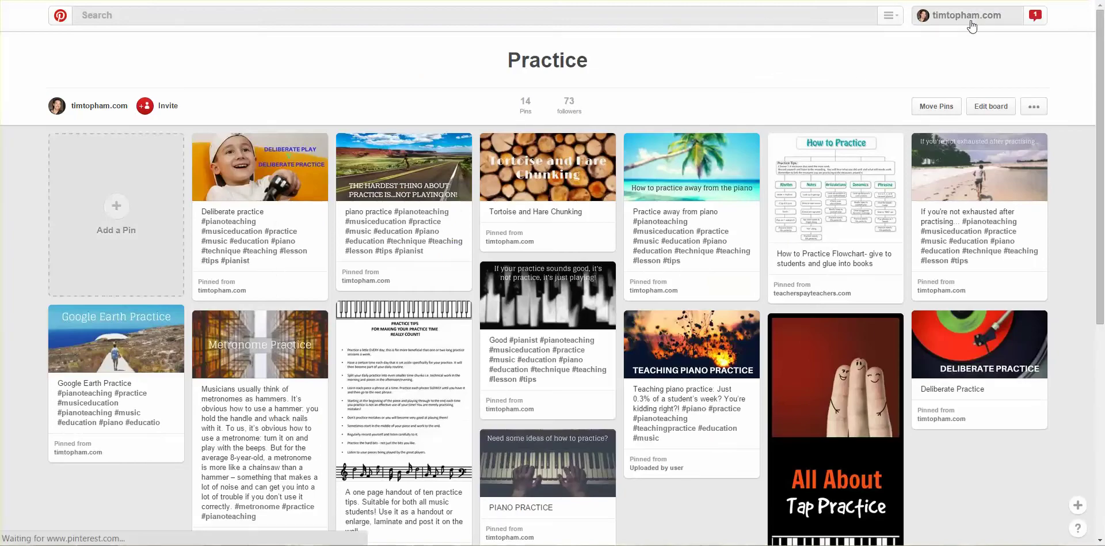
pyautogui.click(972, 18)
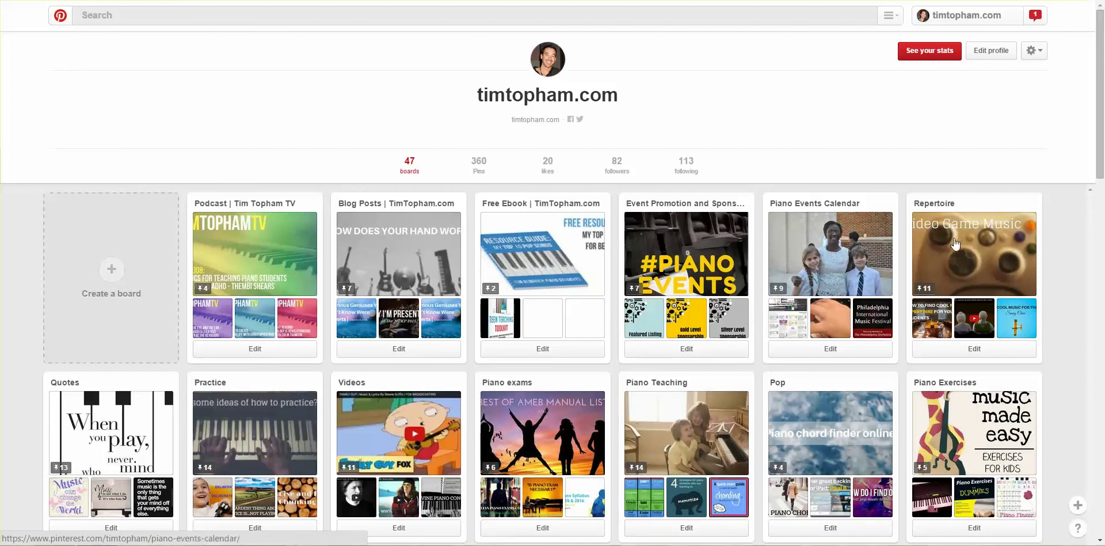
pyautogui.click(989, 272)
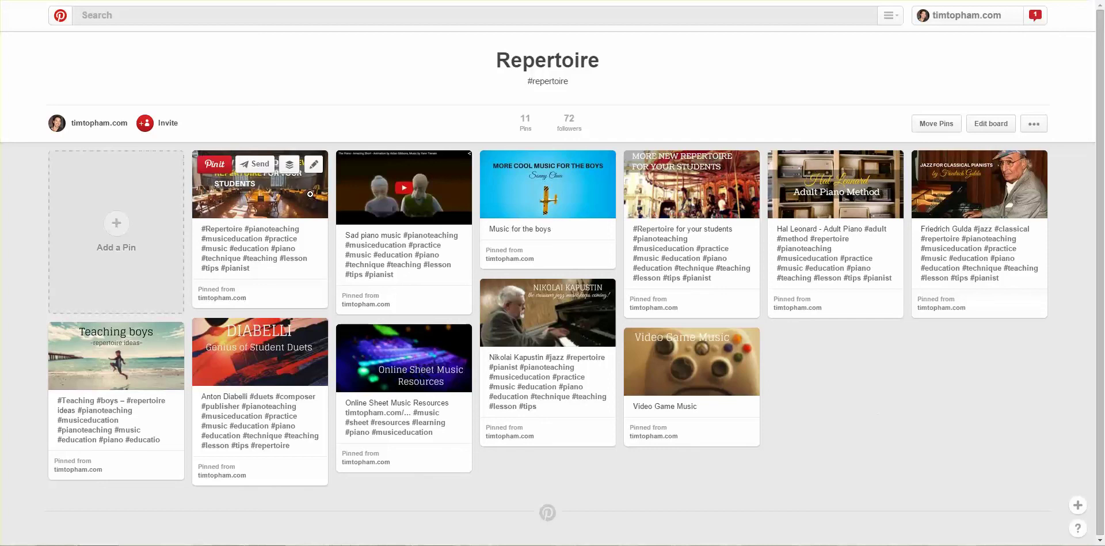
# Start repinning a pin from the Repertoire board, look through the list of target boards, and cancel.
pyautogui.click(358, 167)
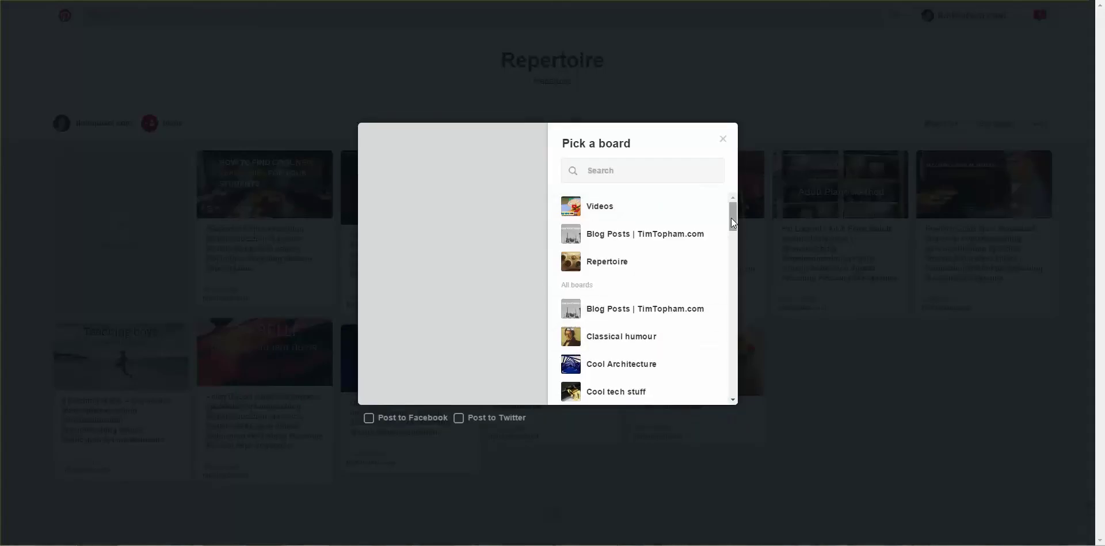
pyautogui.moveTo(733, 223); pyautogui.dragTo(737, 356)
pyautogui.click(723, 140)
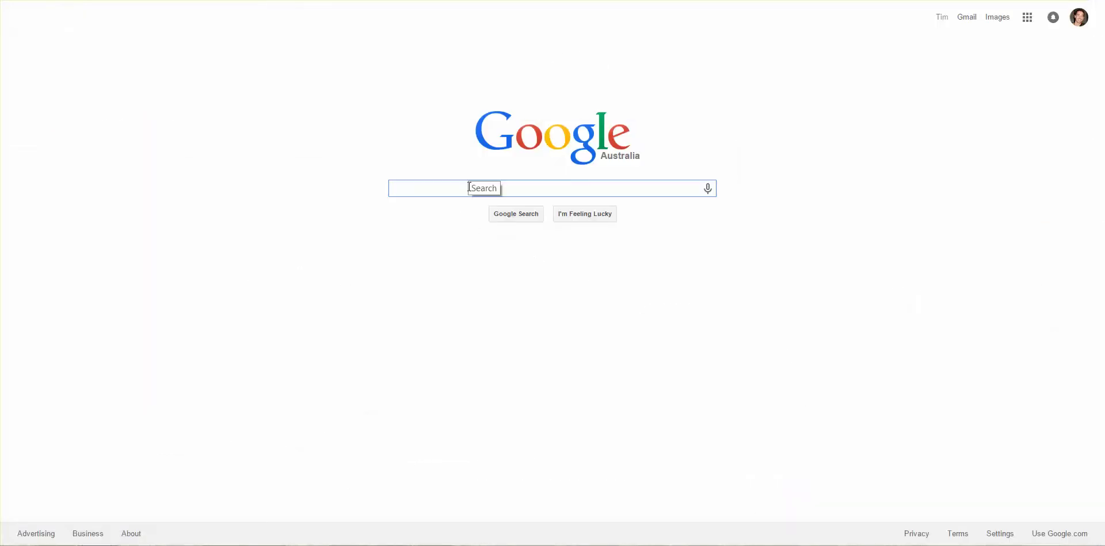
# Search Google for "piano teaching tips pinterest".
pyautogui.write('piano teaching tip')
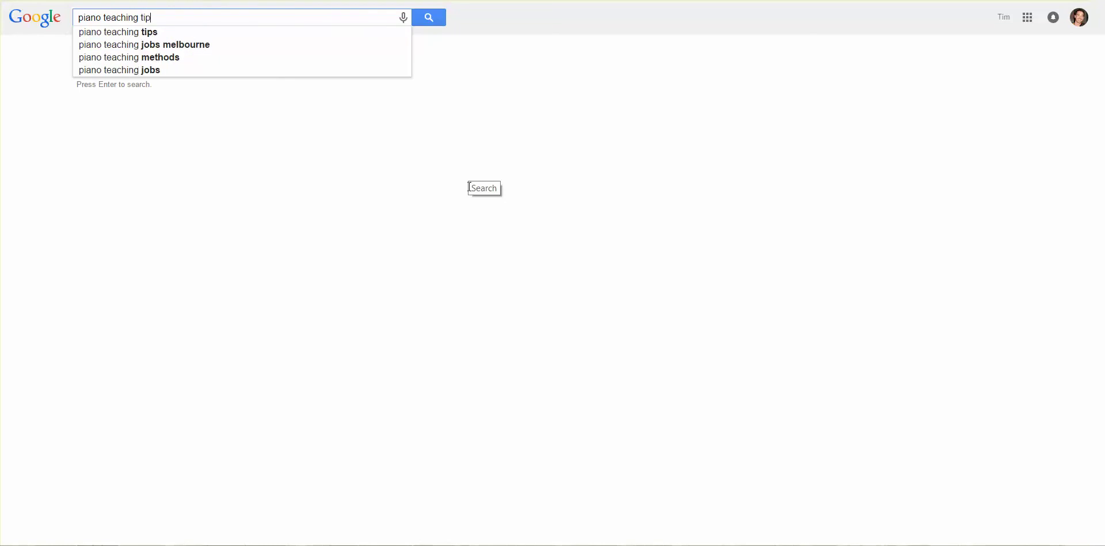
pyautogui.write('s pinterest')
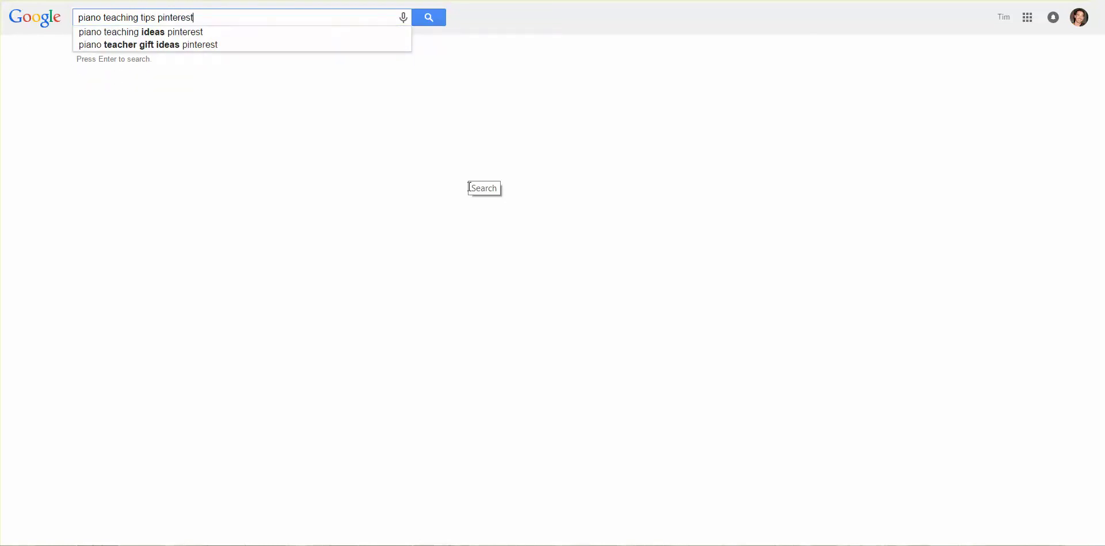
pyautogui.press('Return')
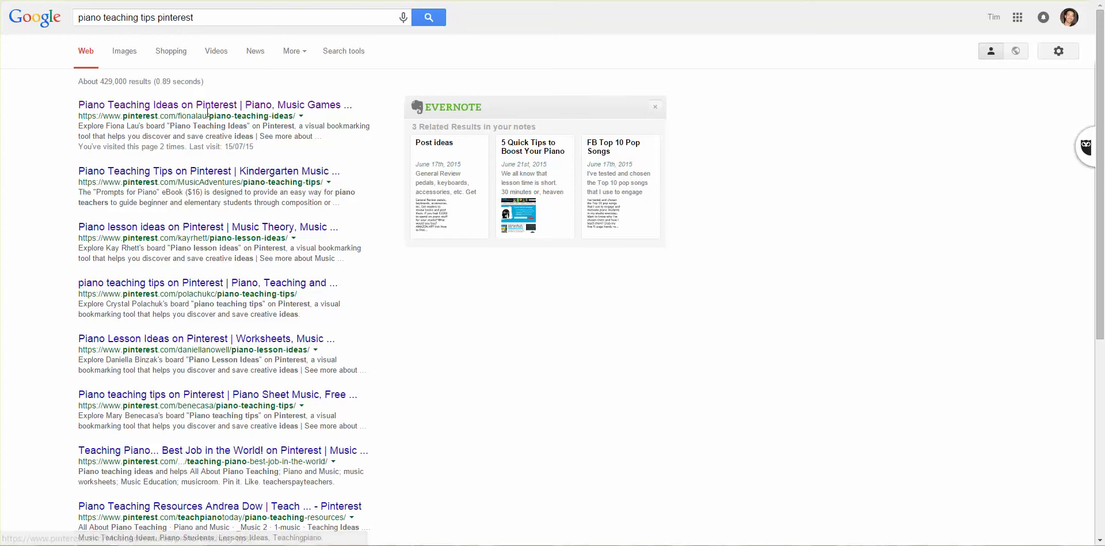
# Open the "Piano Teaching Ideas" Pinterest board from the search results and browse through its pins.
pyautogui.click(262, 109)
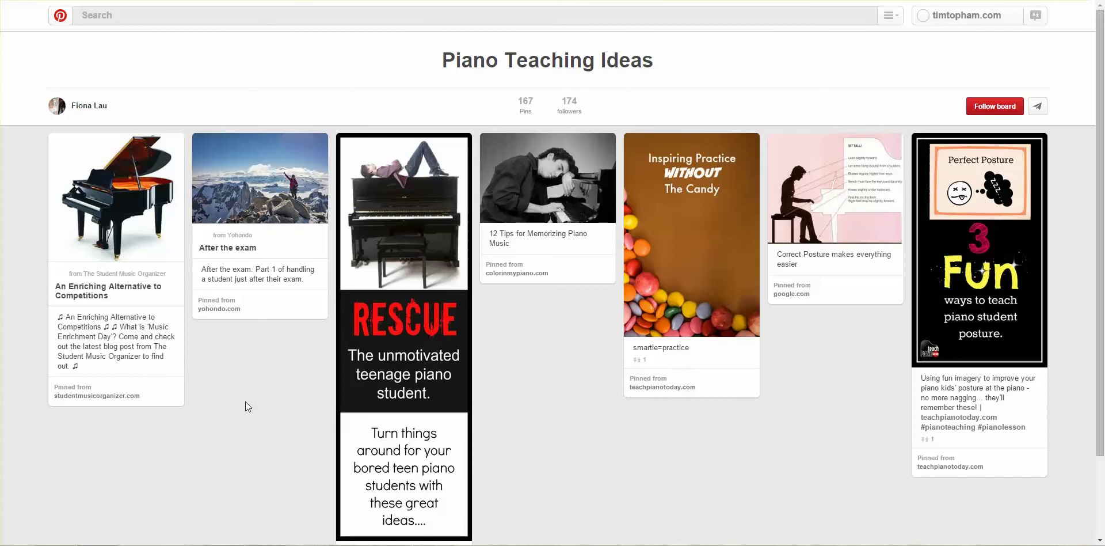
pyautogui.scroll(-2, 246, 402)
pyautogui.scroll(1, 279, 378)
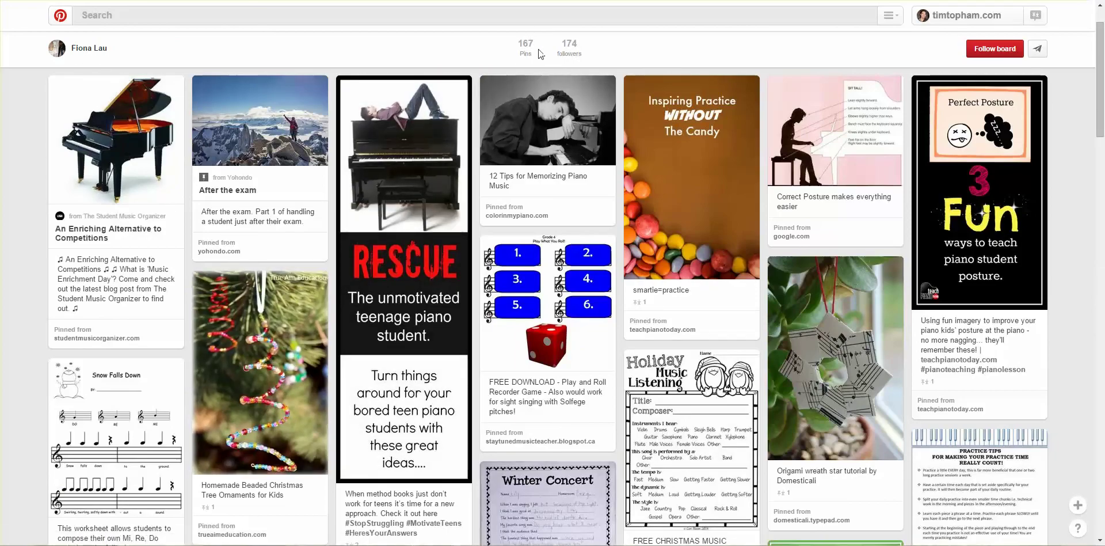
pyautogui.scroll(-10, 473, 371)
pyautogui.scroll(-15, 474, 365)
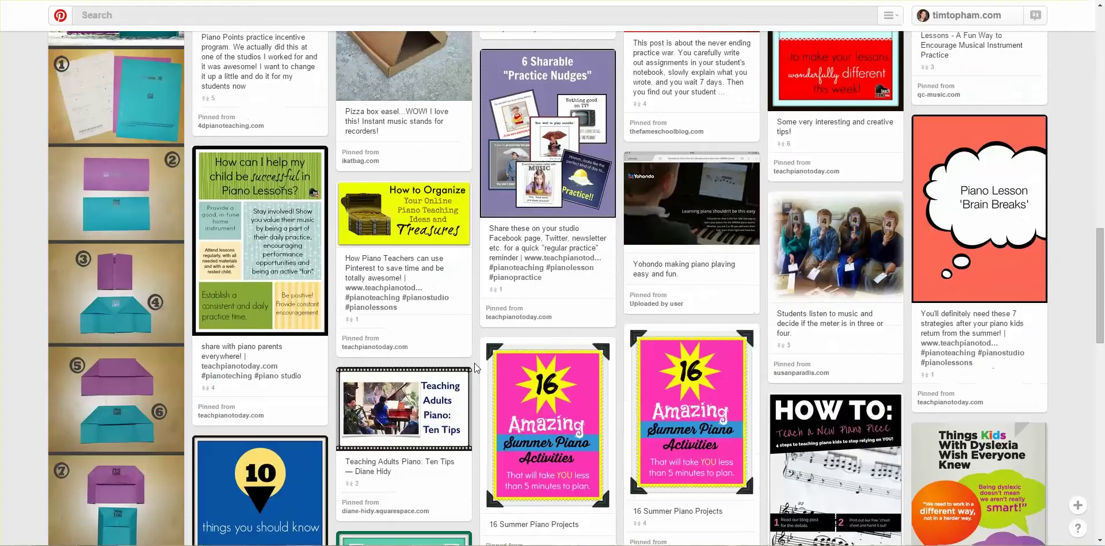
pyautogui.scroll(-5, 476, 360)
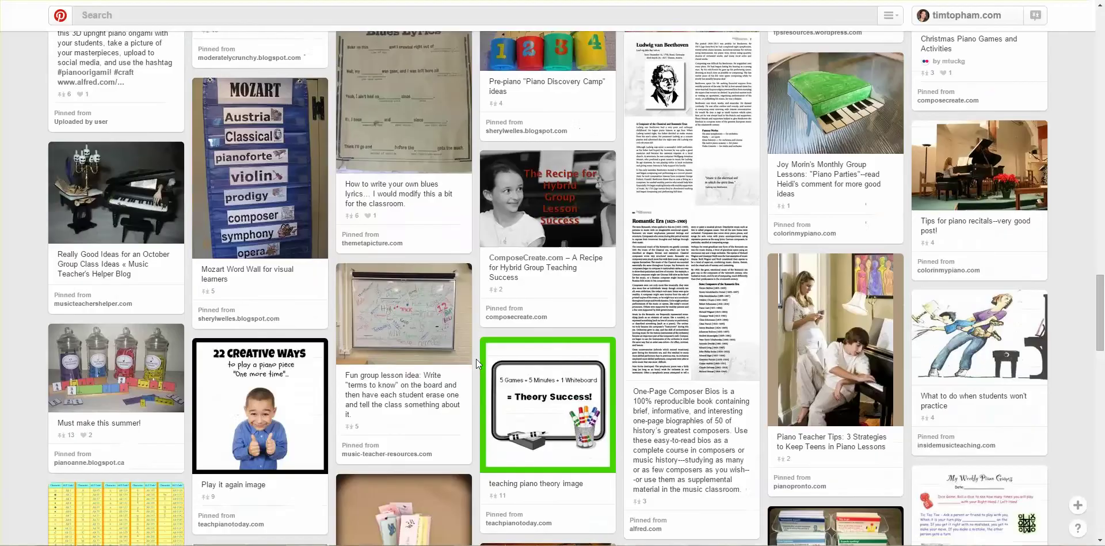
pyautogui.scroll(-6, 475, 356)
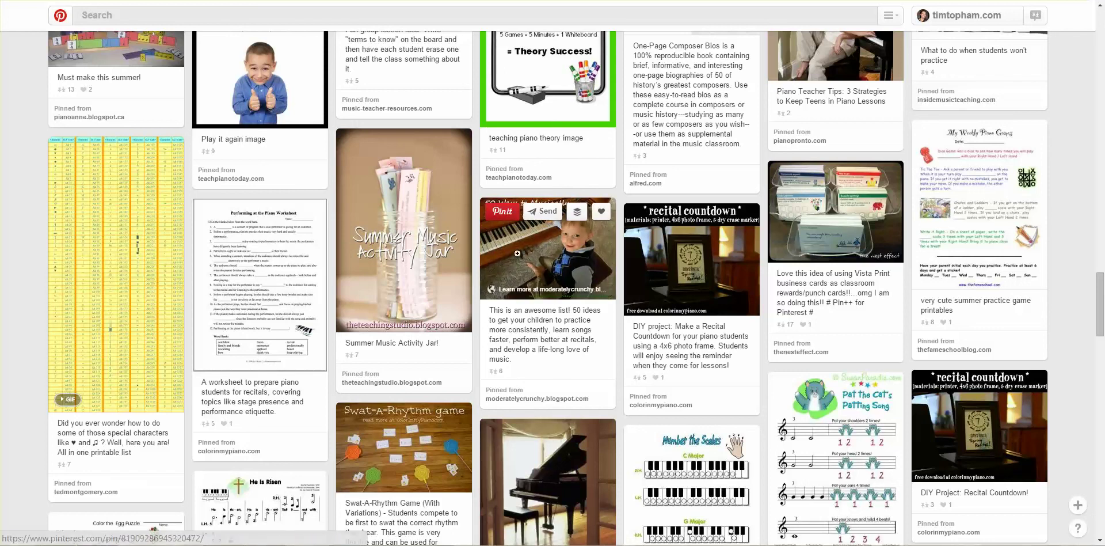
# Open the blog article behind the "50 Ways to Musically Motivate a Child" pin, skim its list, and return to the start of the board.
pyautogui.click(553, 242)
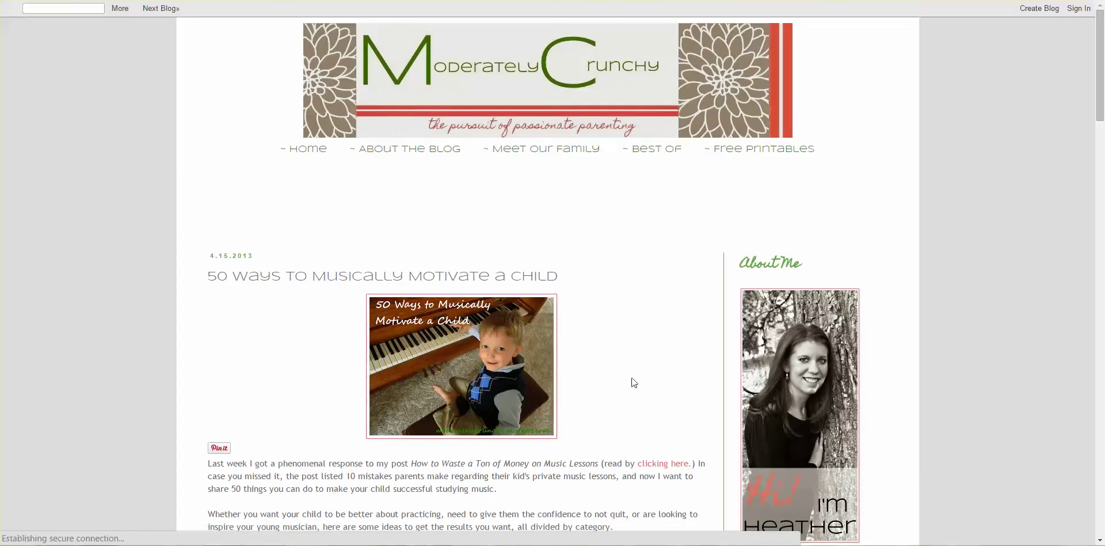
pyautogui.scroll(-9, 633, 377)
pyautogui.scroll(-6, 631, 374)
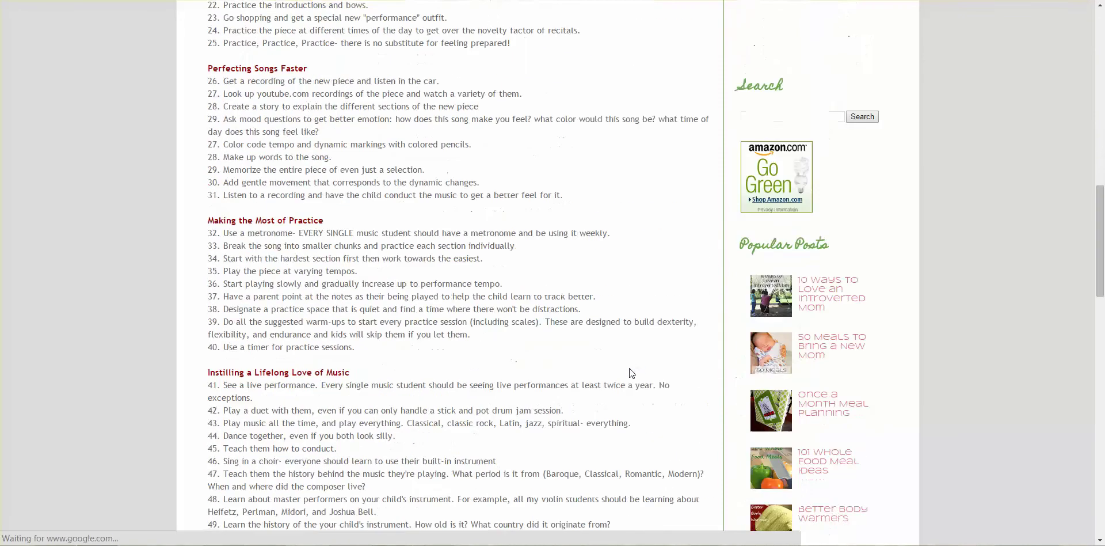
pyautogui.scroll(9, 632, 373)
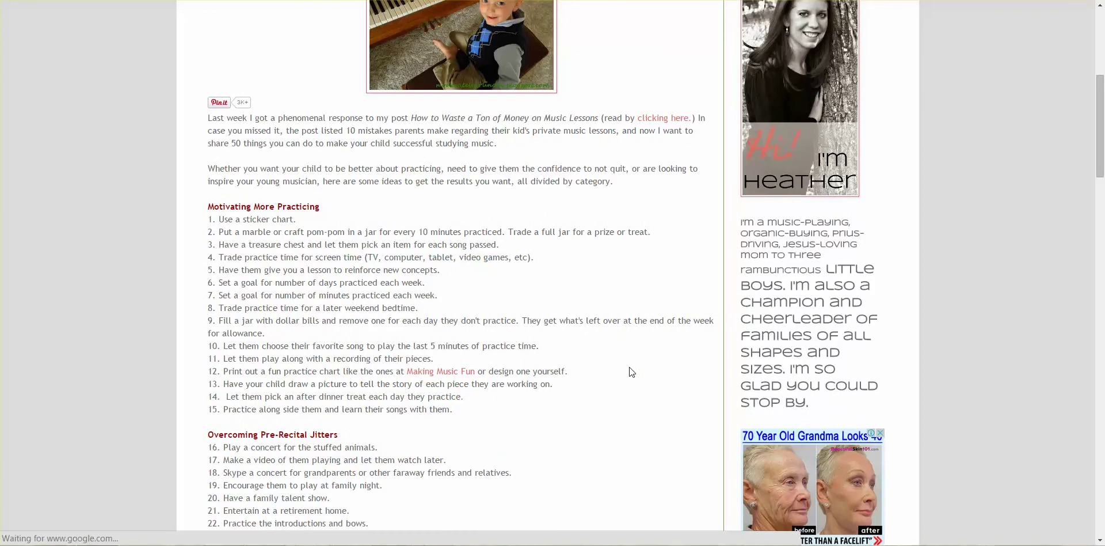
pyautogui.scroll(6, 632, 372)
pyautogui.hotkey('ctrl', 'w')
pyautogui.scroll(15, 729, 288)
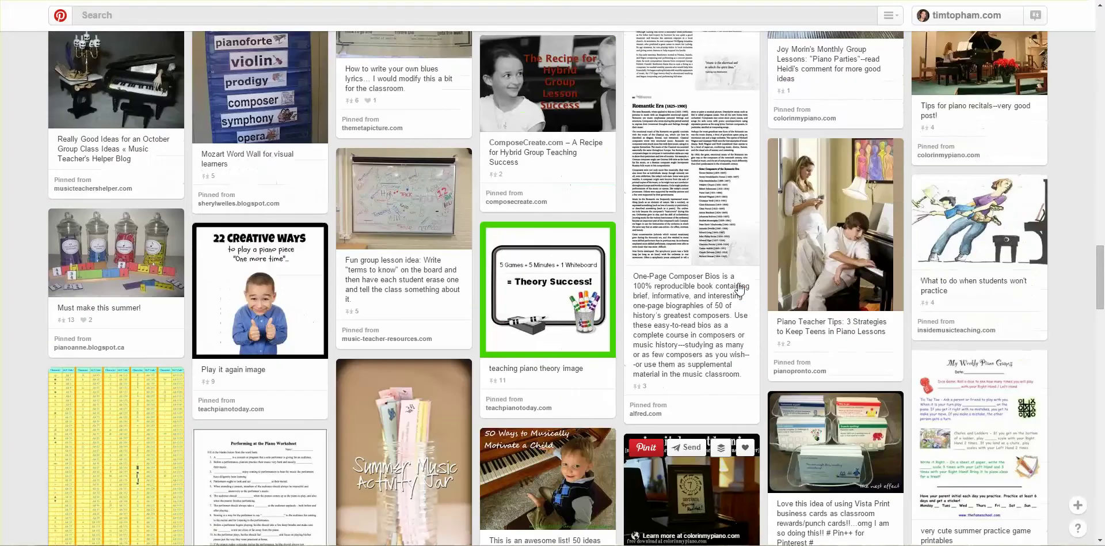
pyautogui.scroll(15, 737, 288)
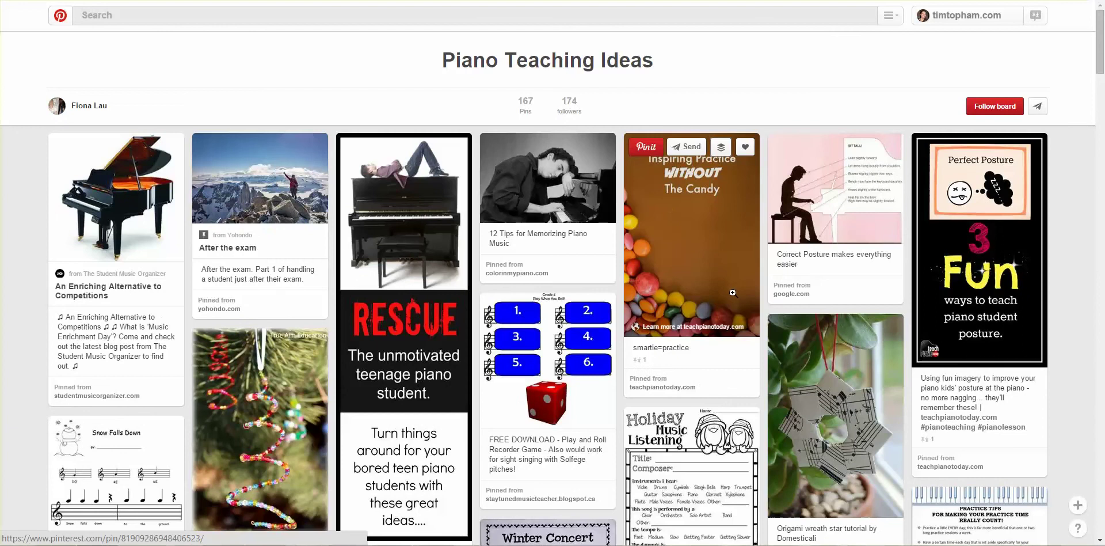
# Bring up the recent Pinterest searches, dismiss them, and go to the account's own profile.
pyautogui.click(126, 15)
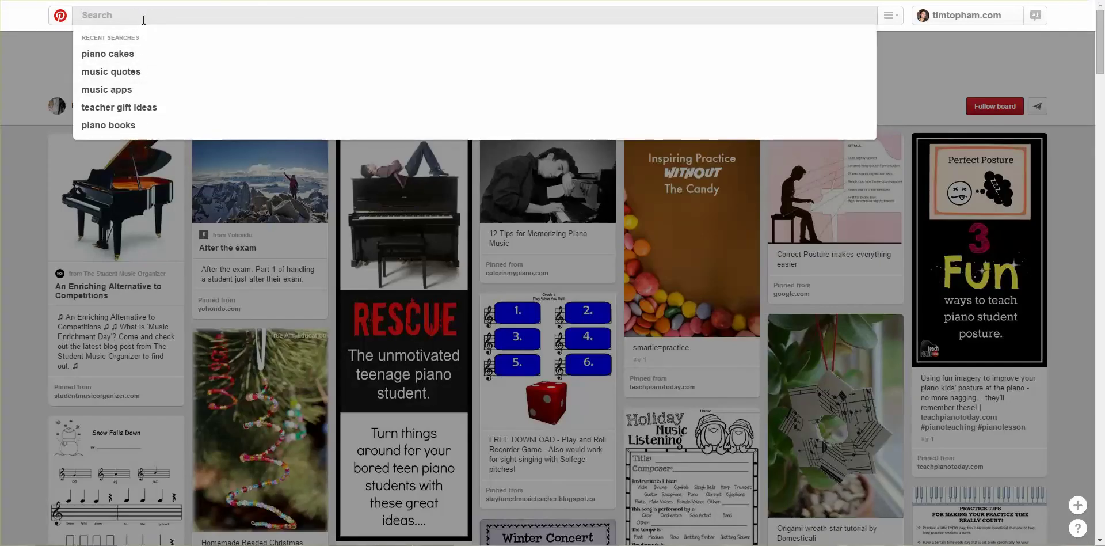
pyautogui.click(47, 34)
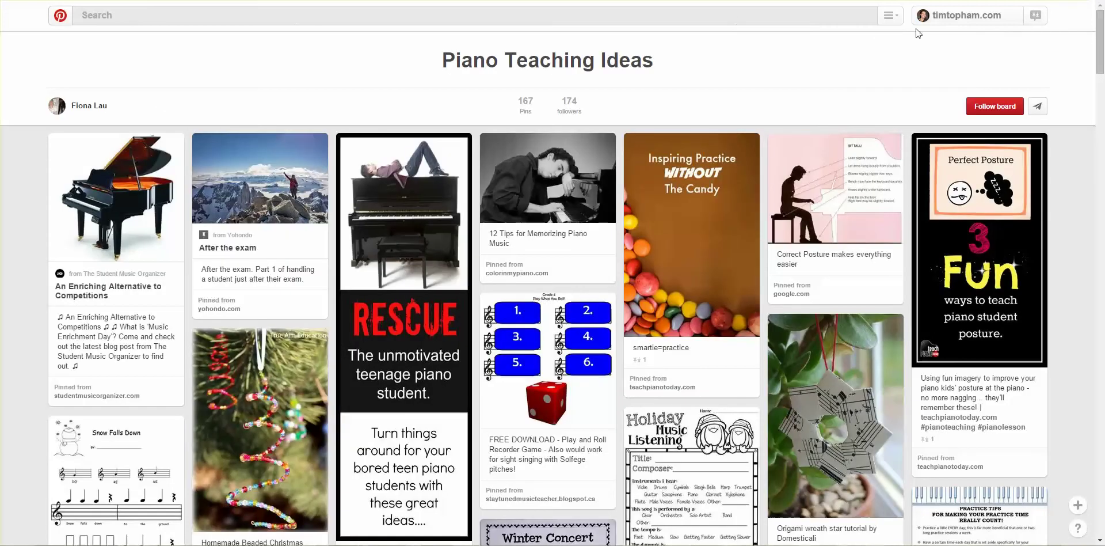
pyautogui.click(977, 22)
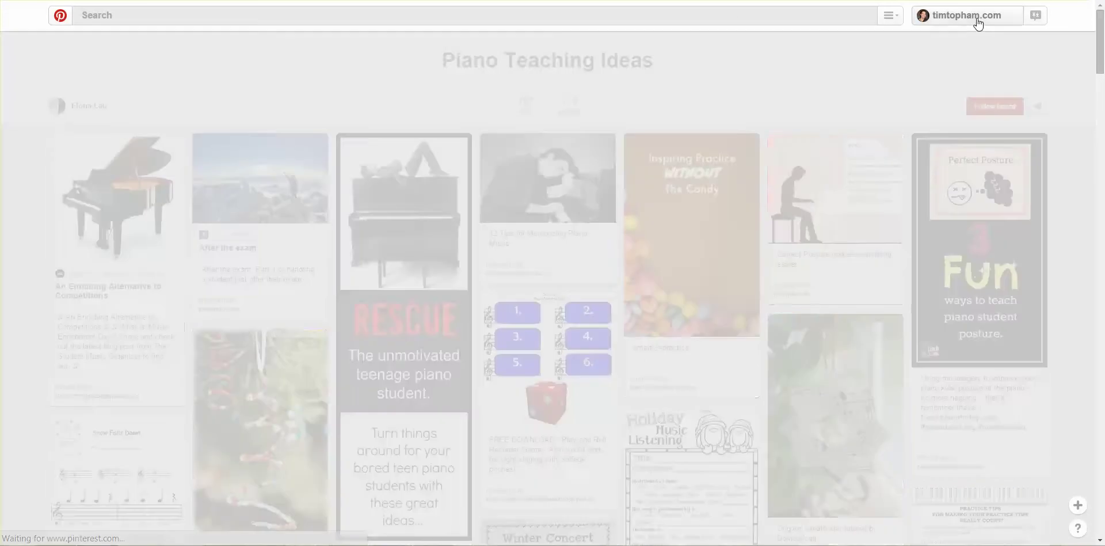